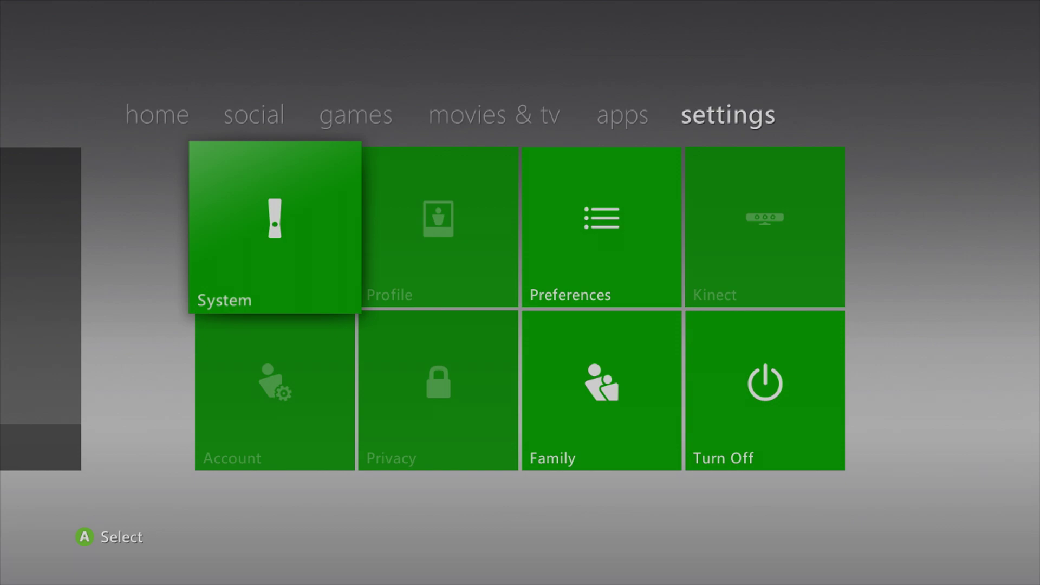
- Go to System > Storage and move down the device list to USB Storage Device
key(Return)
key(Down)
key(Down)
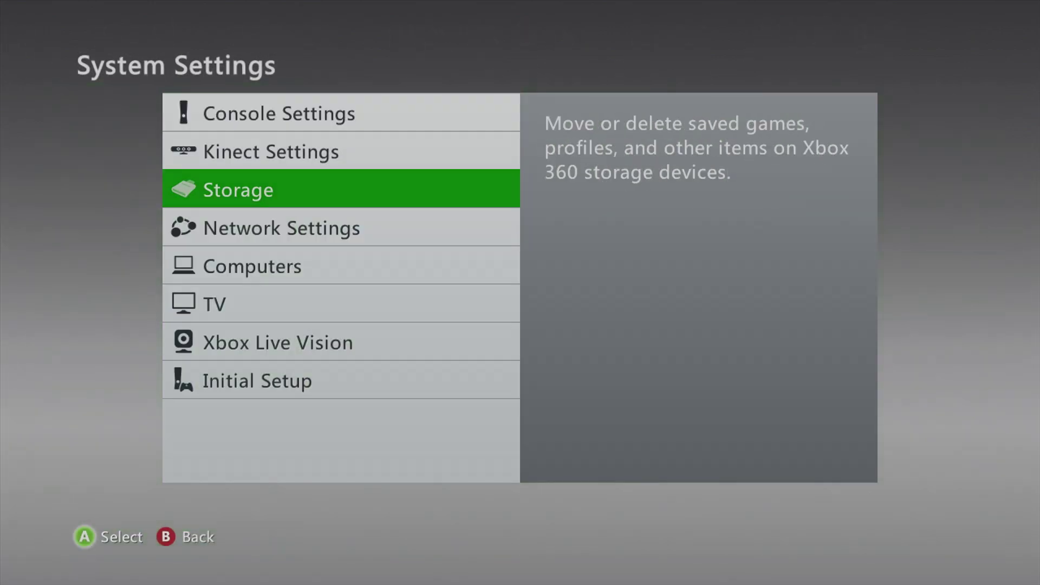
key(Return)
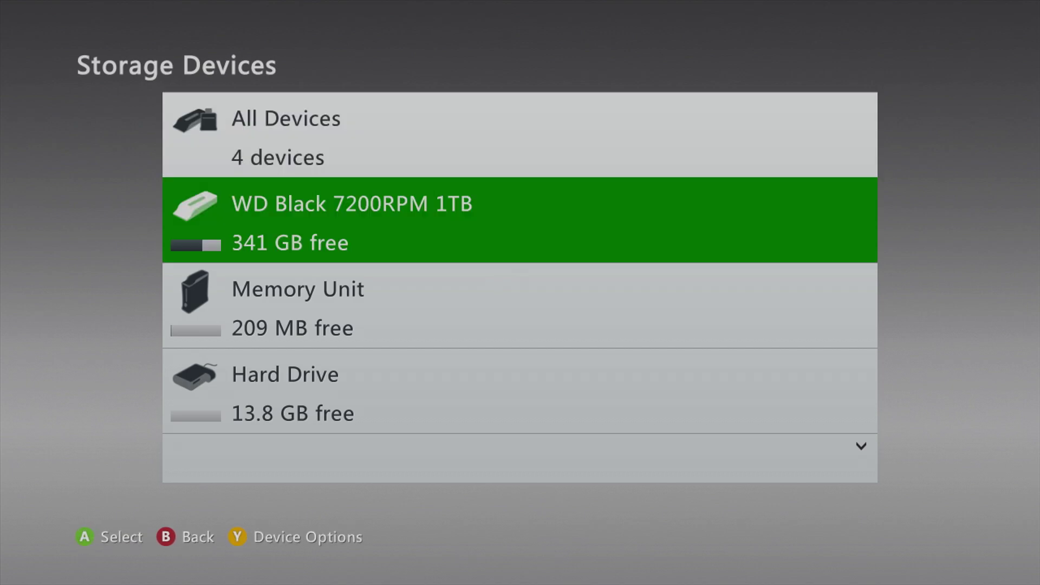
key(Down)
key(Down)
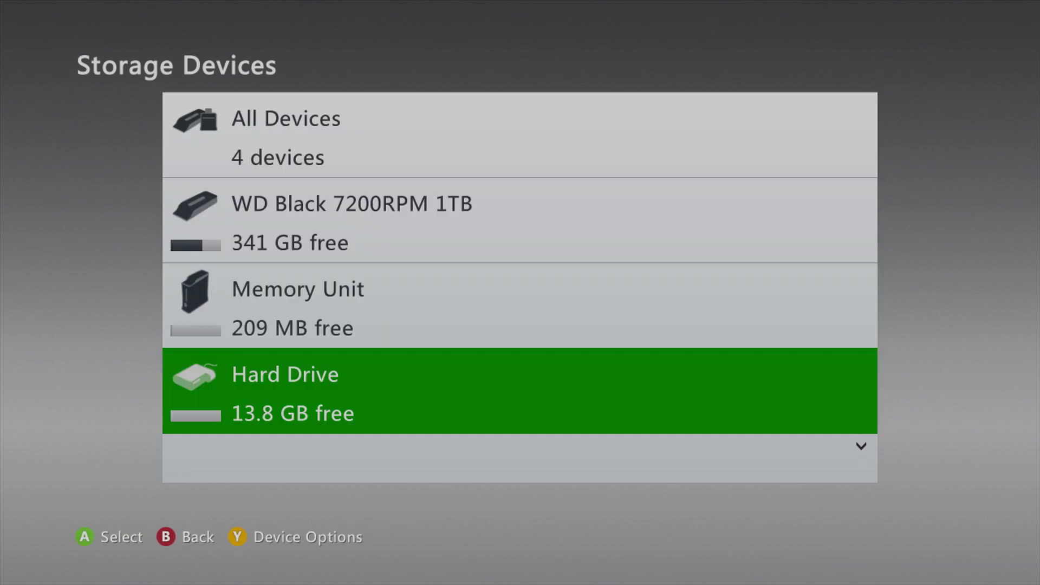
key(Down)
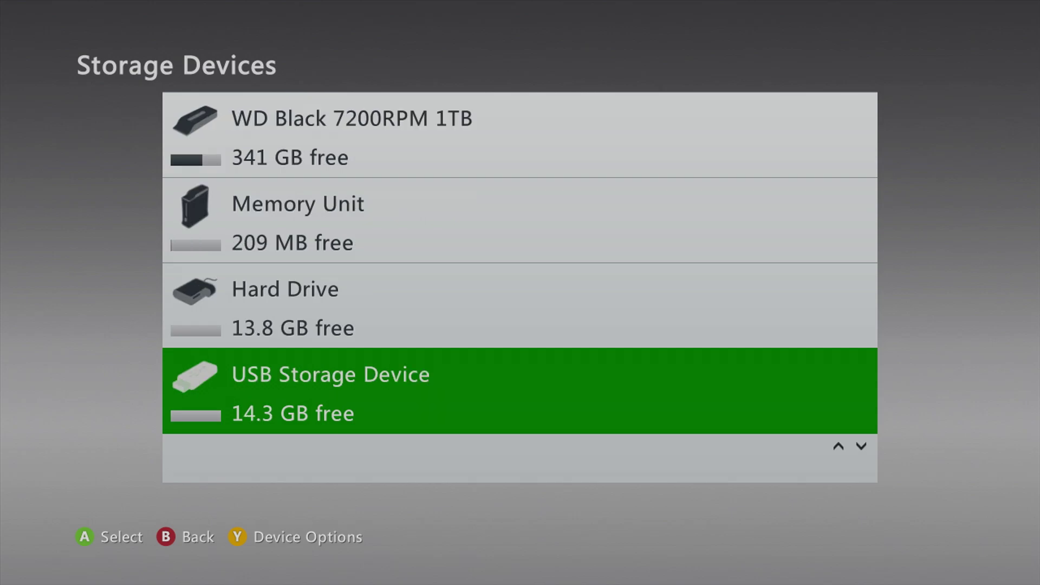
key(Up)
key(Up)
key(Up)
key(Return)
key(Down)
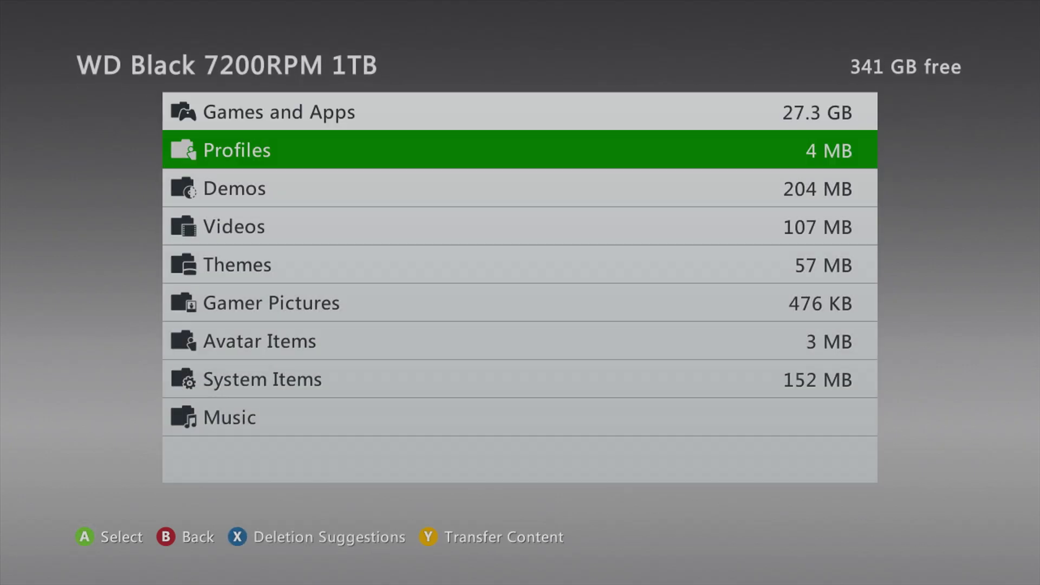
key(Return)
key(Return)
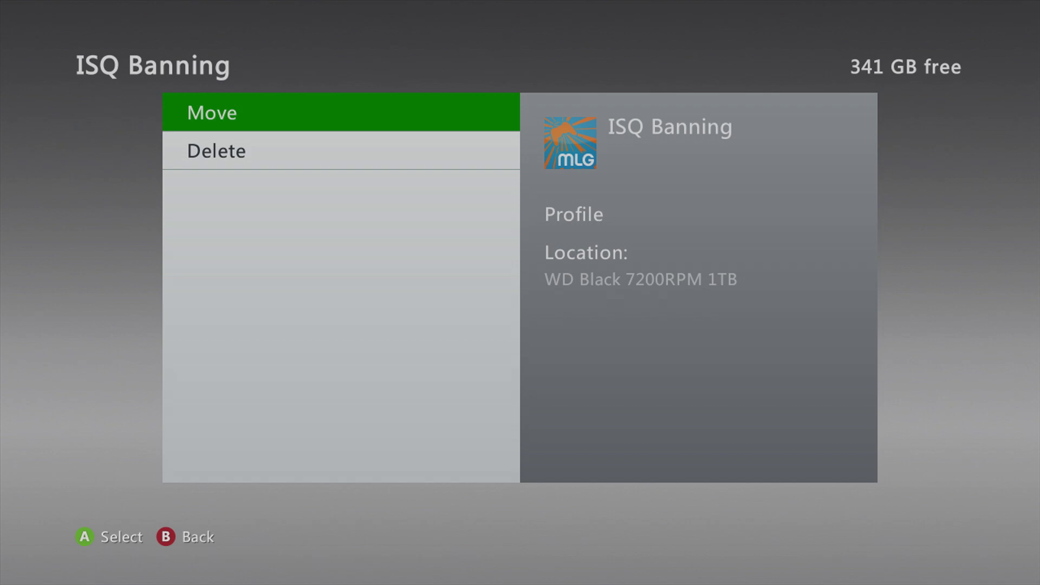
key(Escape)
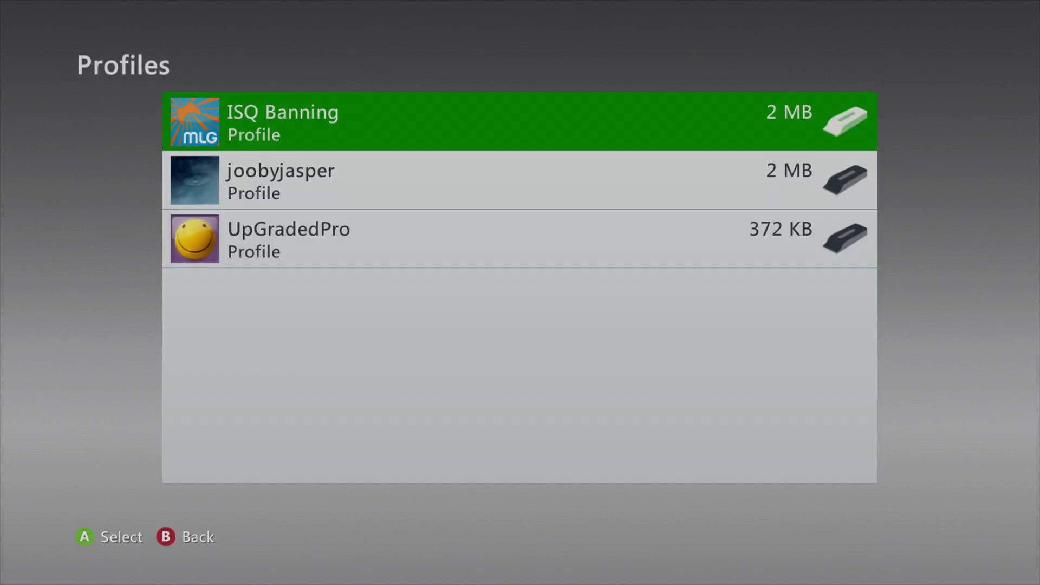
key(Escape)
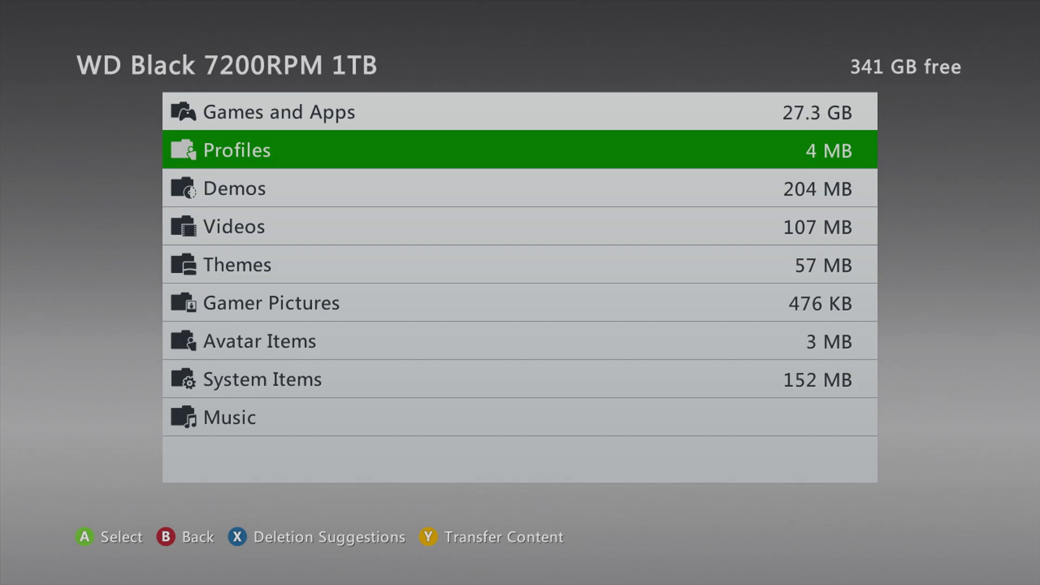
- Back out of the storage devices list and dismiss the Xbox Guide overlay
key(Escape)
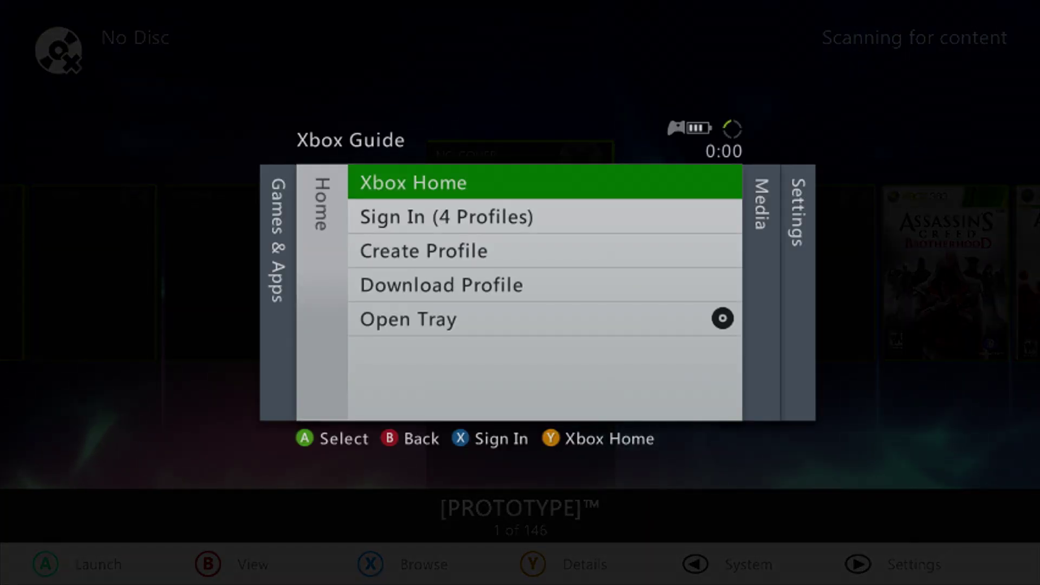
key(Escape)
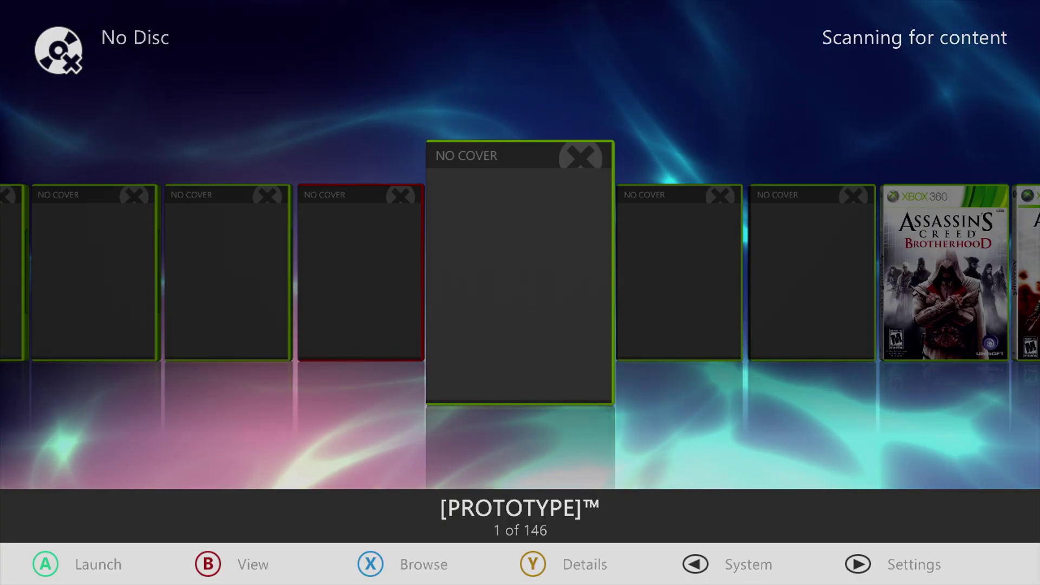
- Launch the file manager from the System tools and select the Hdd1 drive
key(BackSpace)
key(Return)
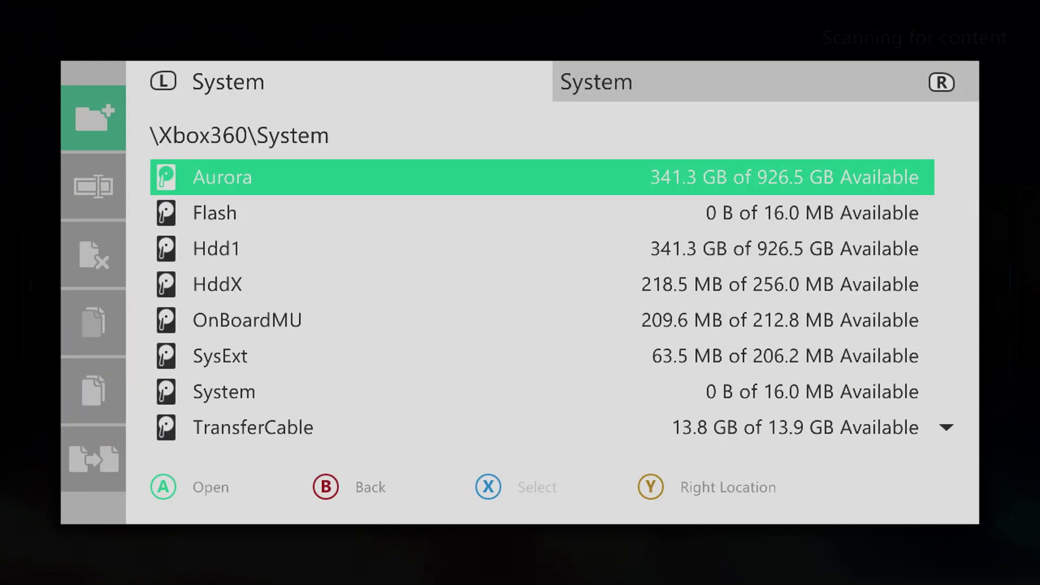
key(Down)
key(Down)
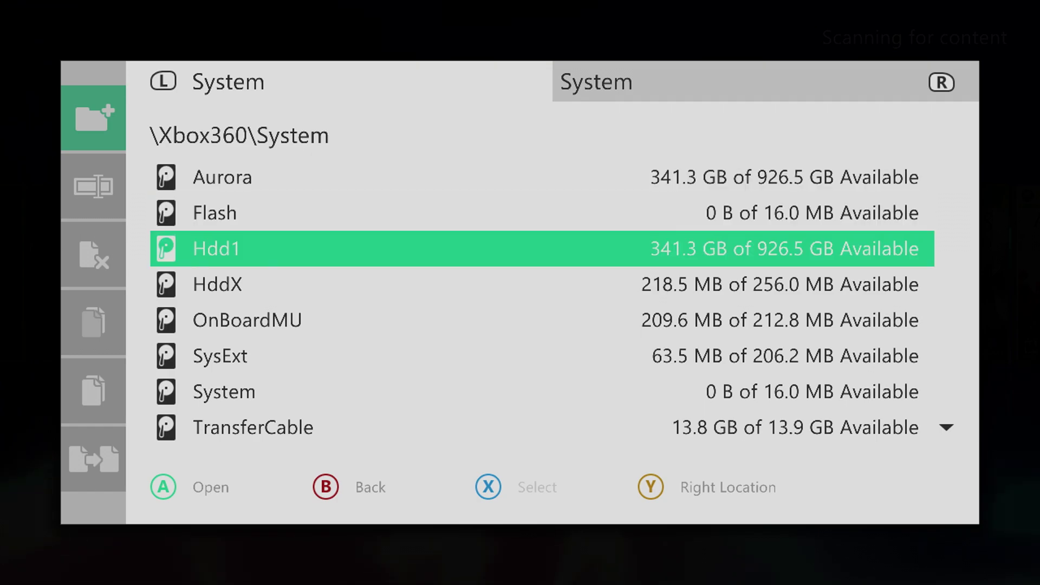
key(Down)
key(Down)
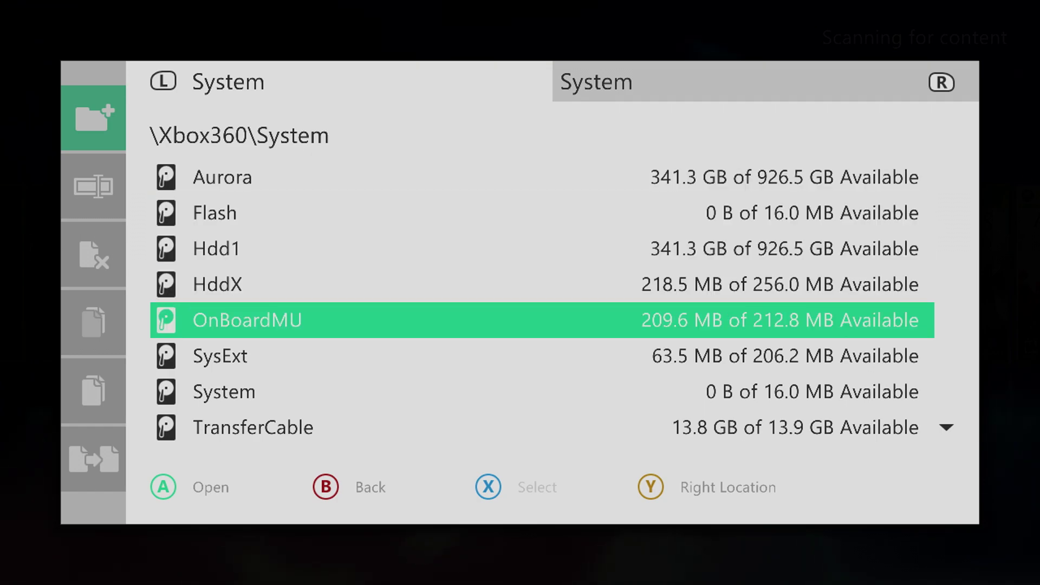
key(Down)
key(Down)
key(Down)
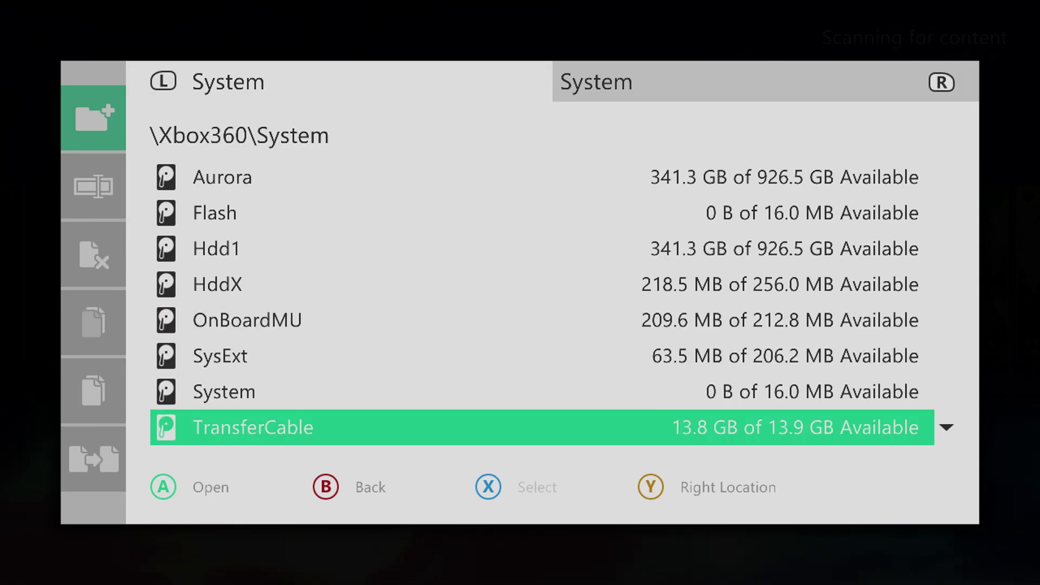
key(Down)
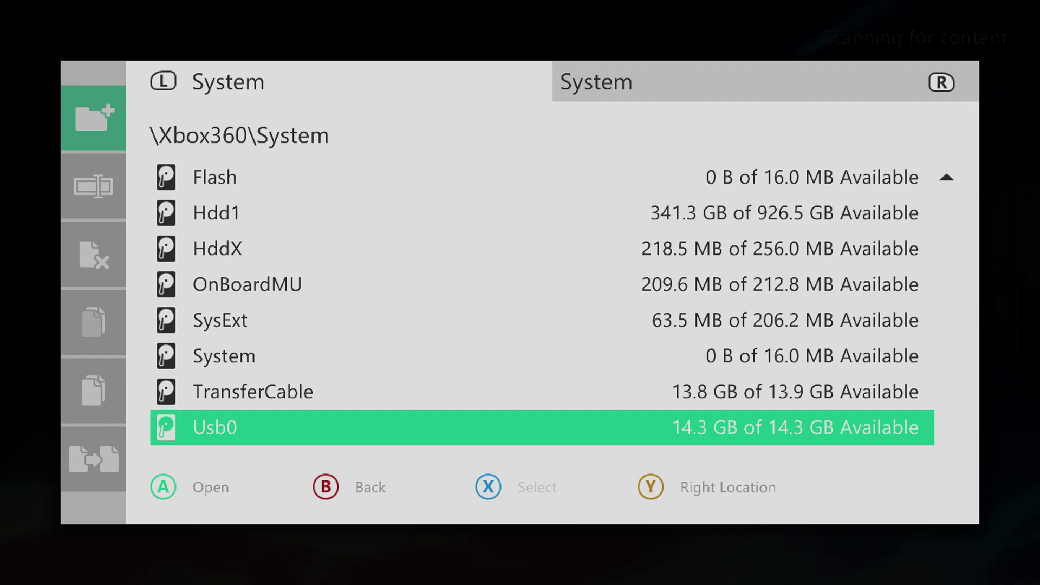
key(Up)
key(Up)
key(Up)
key(Up)
key(Up)
key(Up)
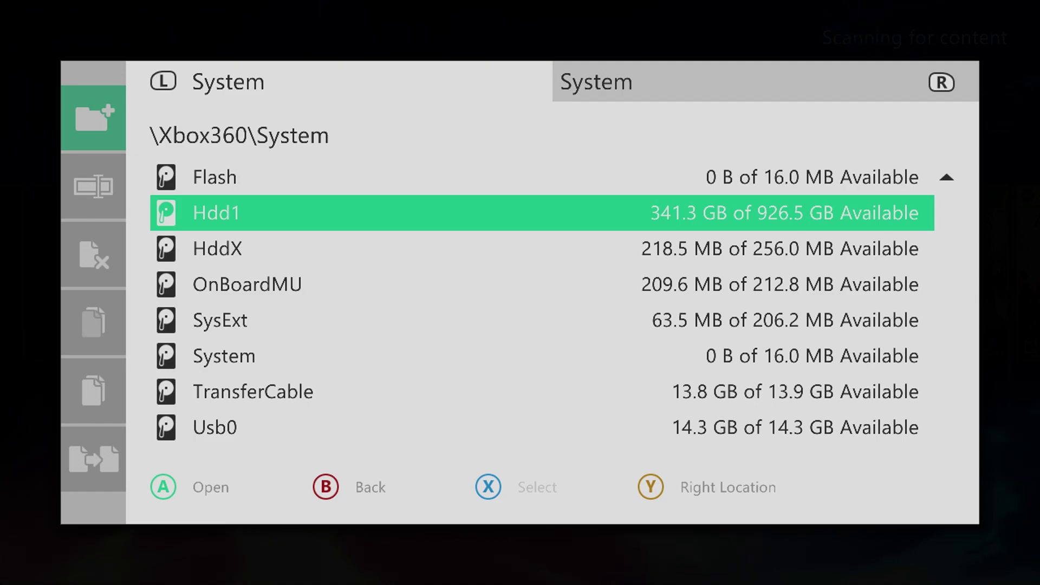
key(Down)
key(Down)
key(Down)
key(Down)
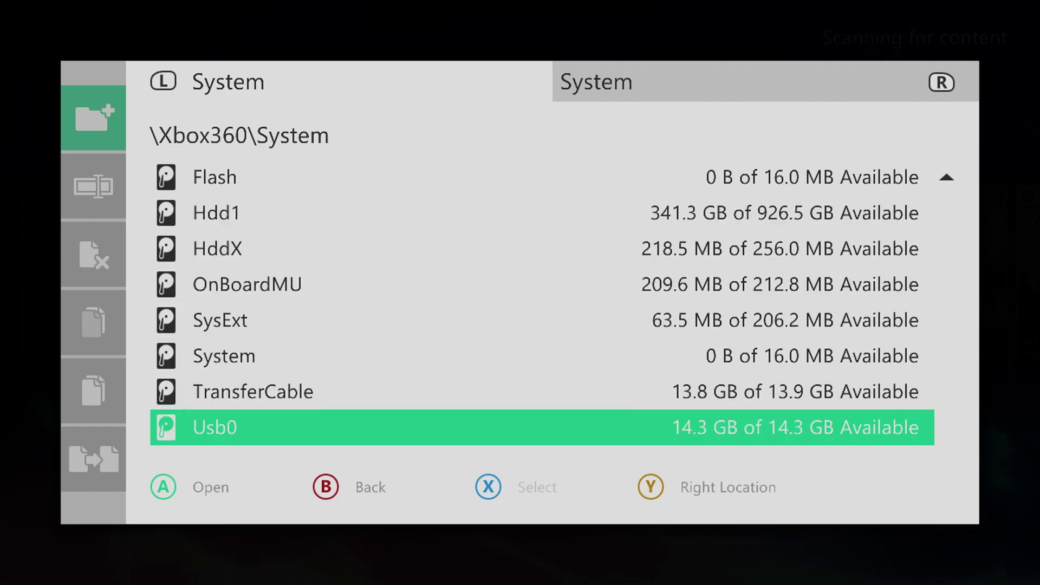
key(Up)
key(Up)
key(Up)
key(Up)
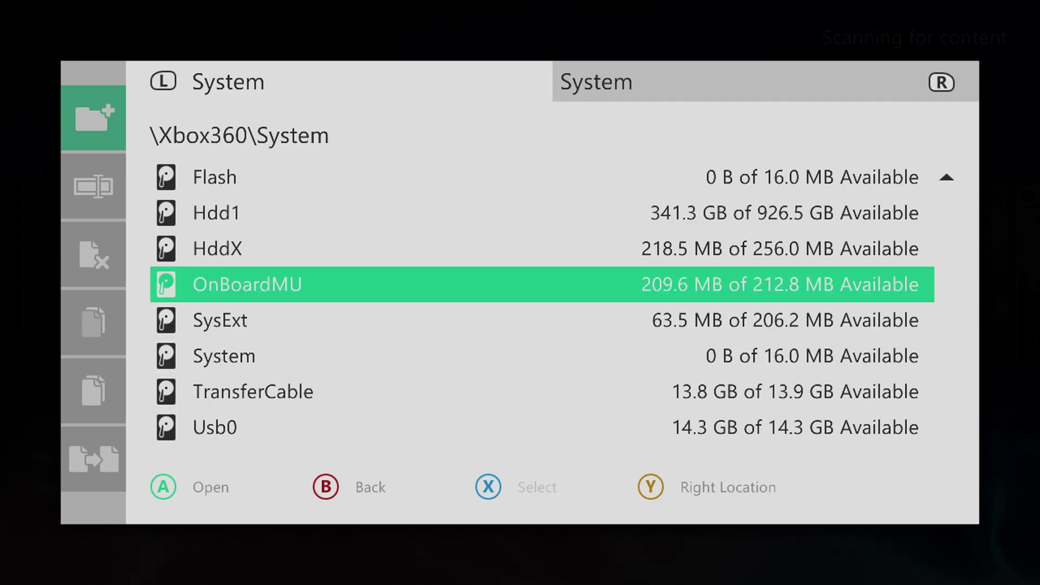
key(Up)
key(Up)
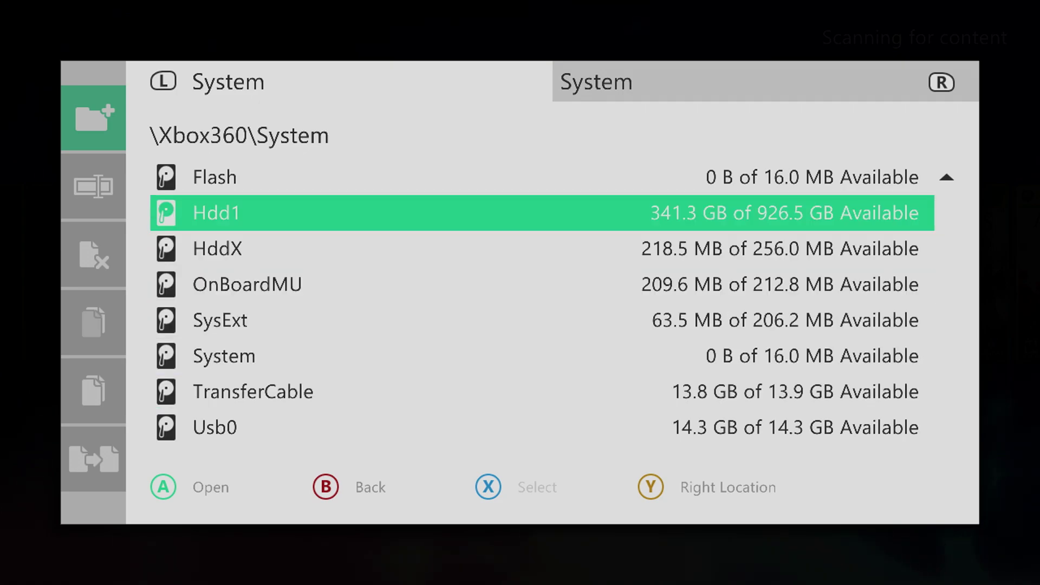
- Open Hdd1\Content and browse its profile folders
key(Return)
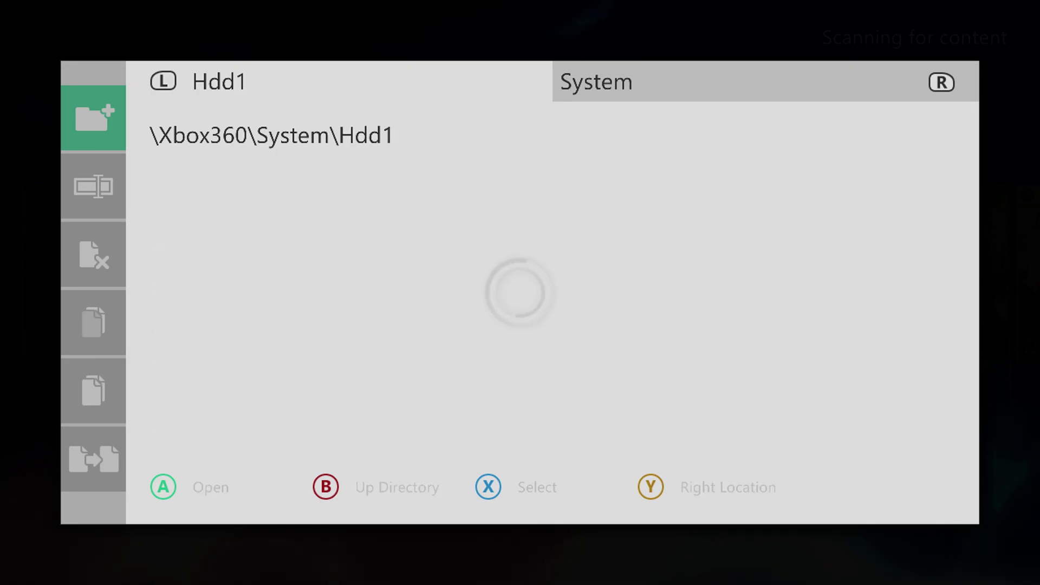
key(Down)
key(Down)
key(Down)
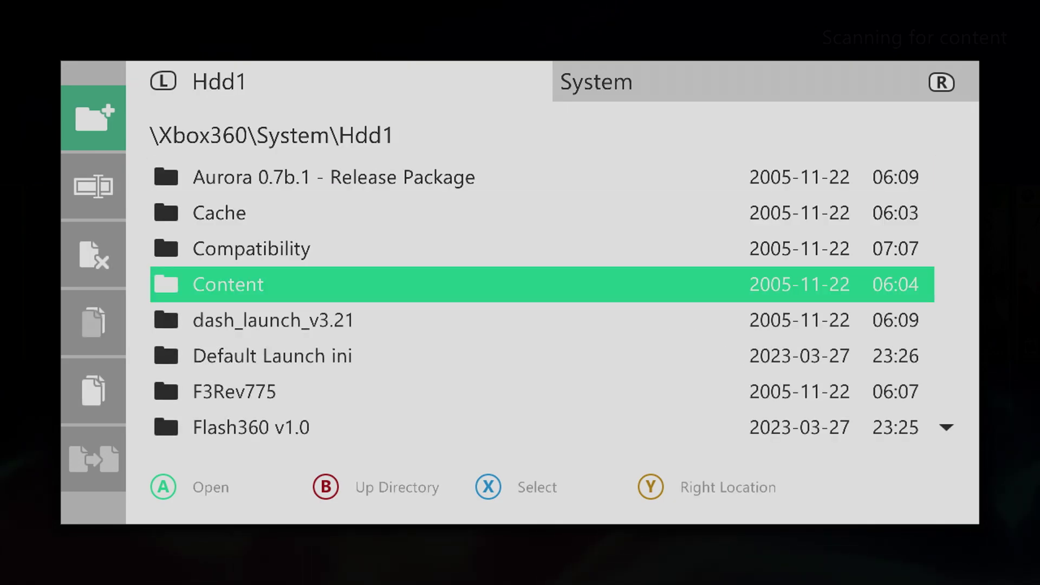
key(Return)
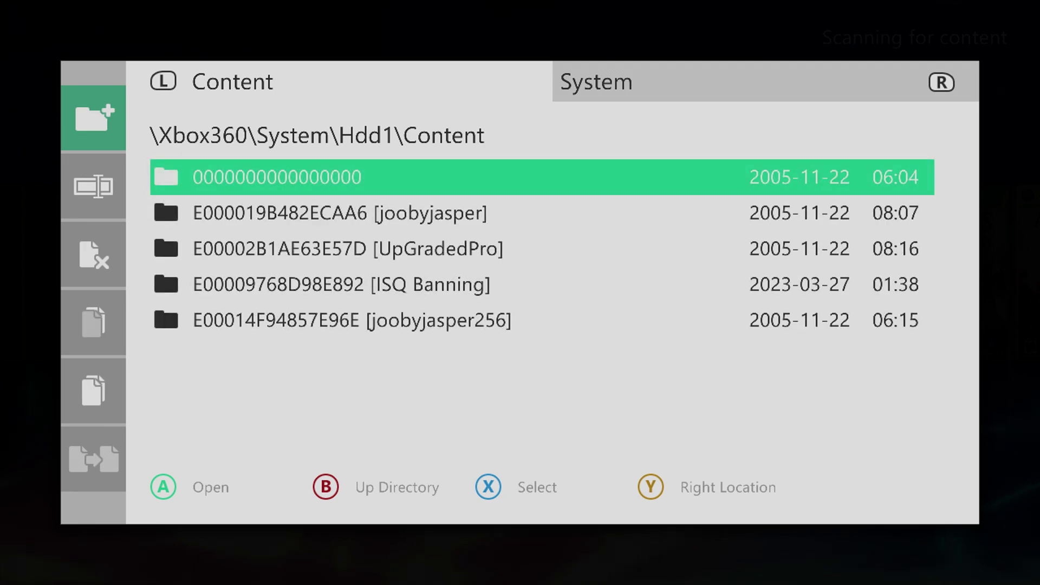
key(Down)
key(Down)
key(Down)
key(Down)
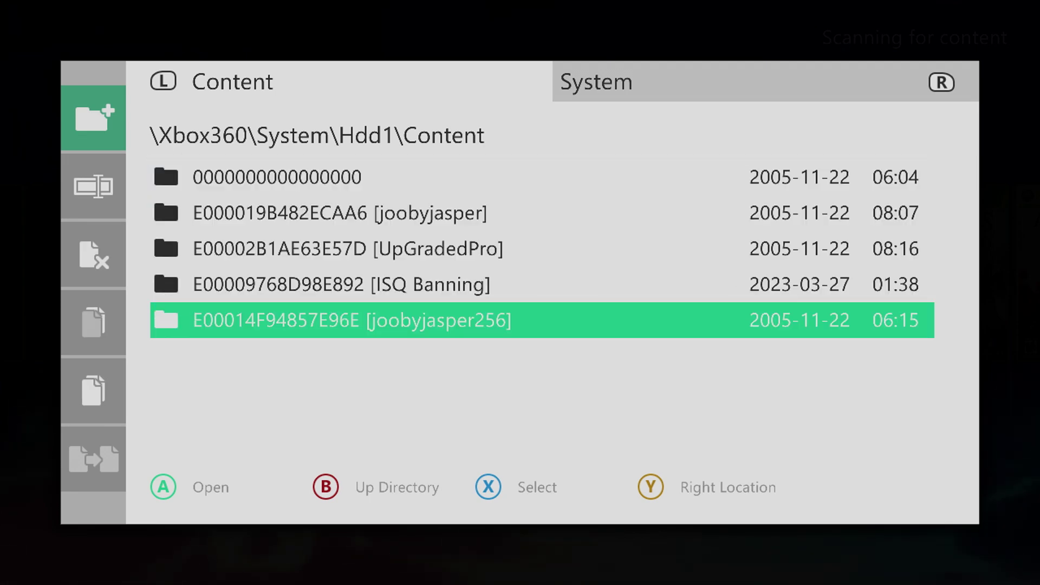
key(Up)
key(Up)
key(Down)
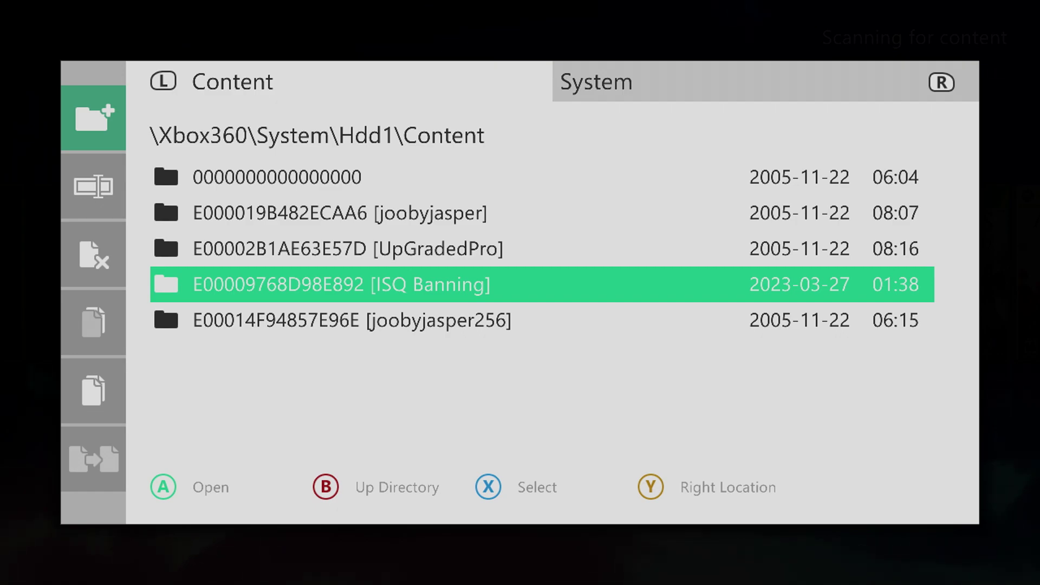
- Mark the E00009768D98E892 [ISQ Banning] folder and queue it for copying
key(x)
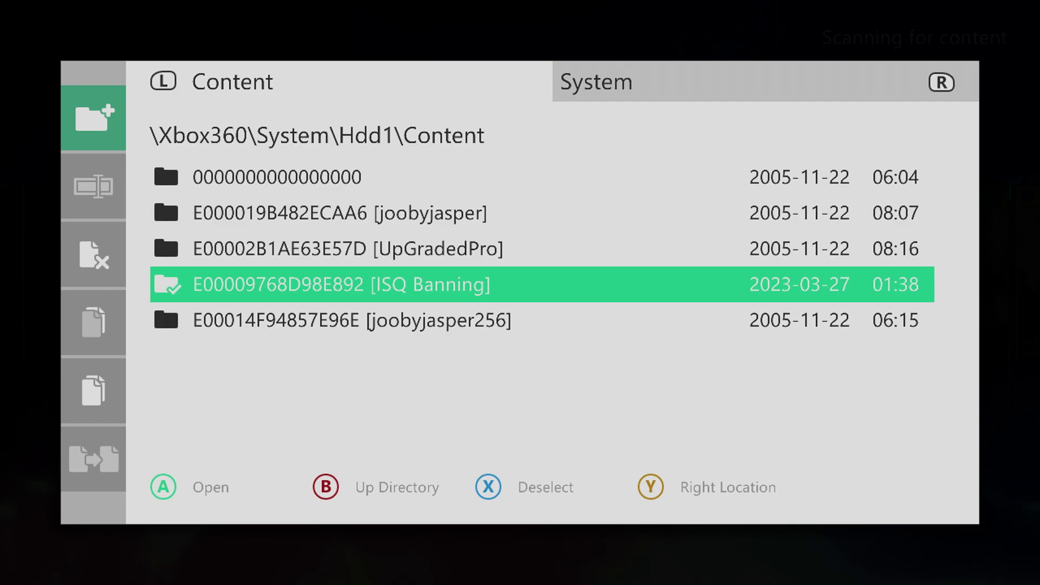
key(Left)
key(Down)
key(Down)
key(Down)
key(Down)
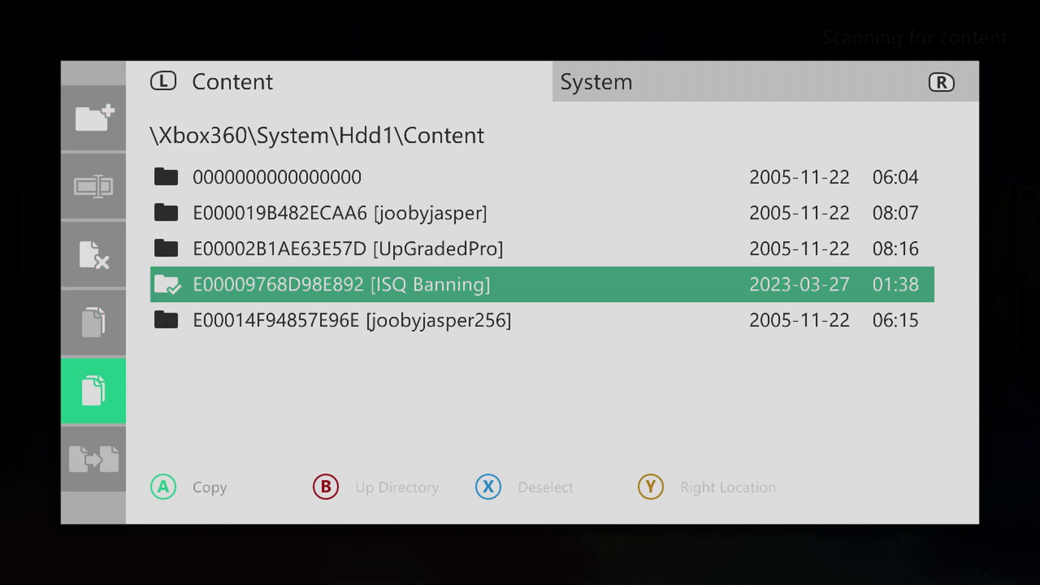
key(Return)
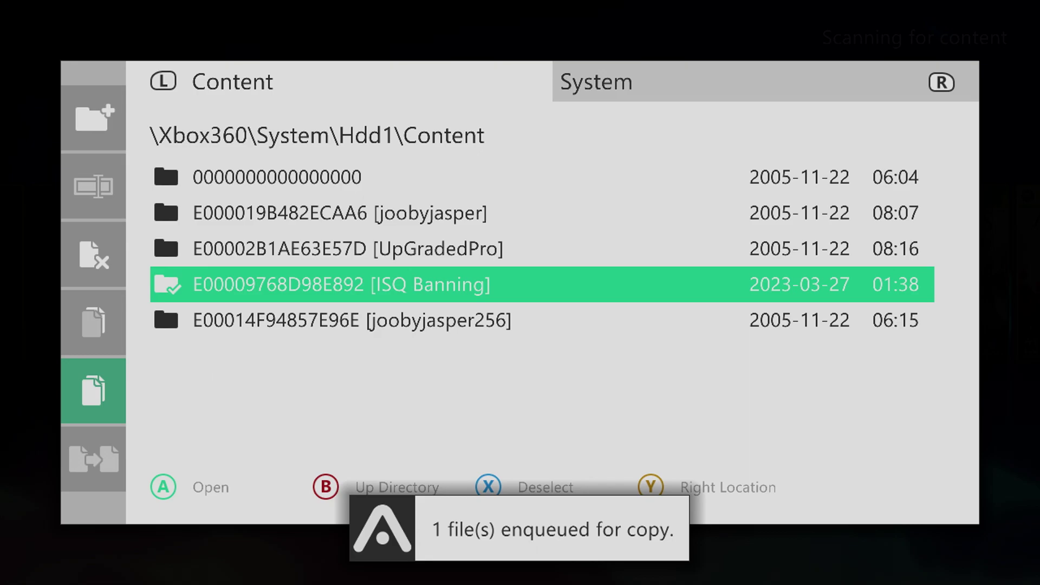
- In the other pane, open Usb0 and then its Content folder as the destination
key(y)
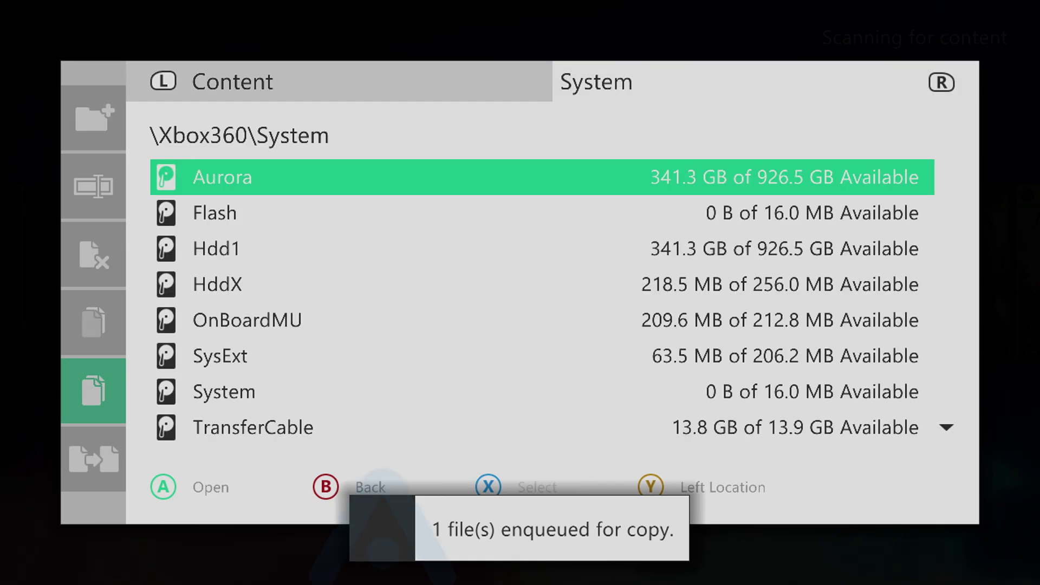
key(Down)
key(Down)
key(Down)
key(Down)
key(Down)
key(Down)
key(Down)
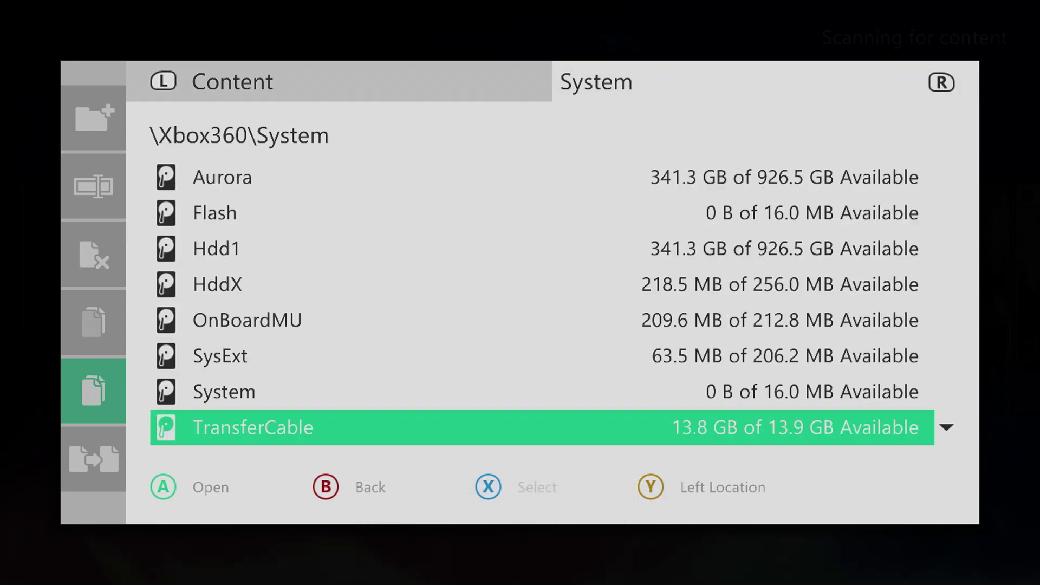
key(Down)
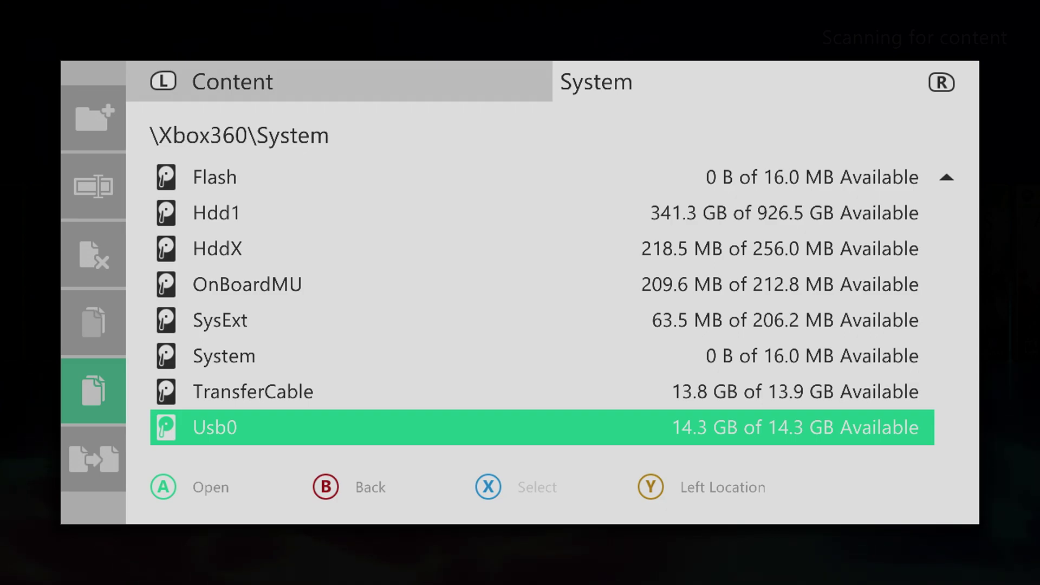
key(Return)
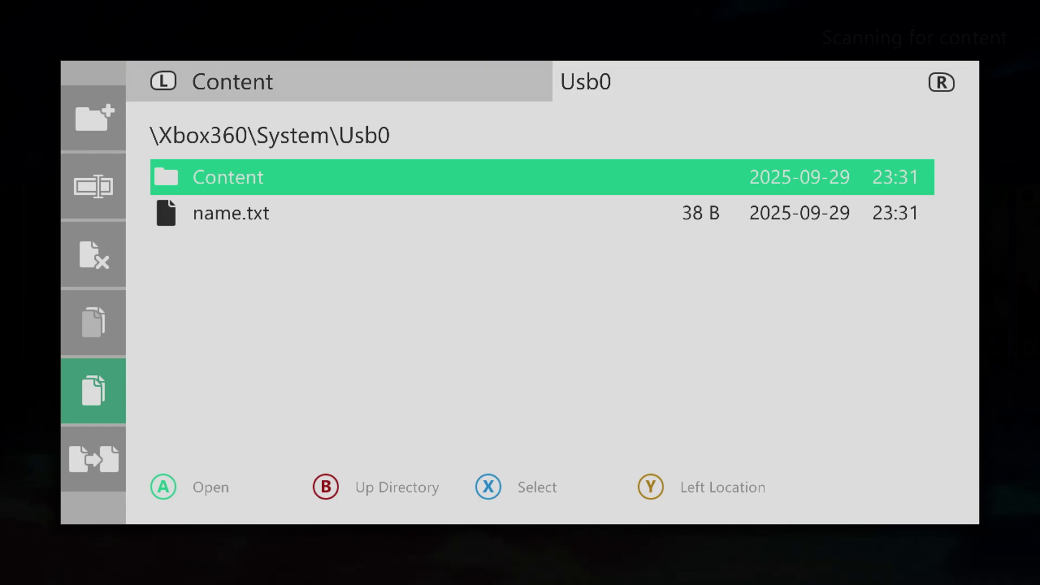
key(Return)
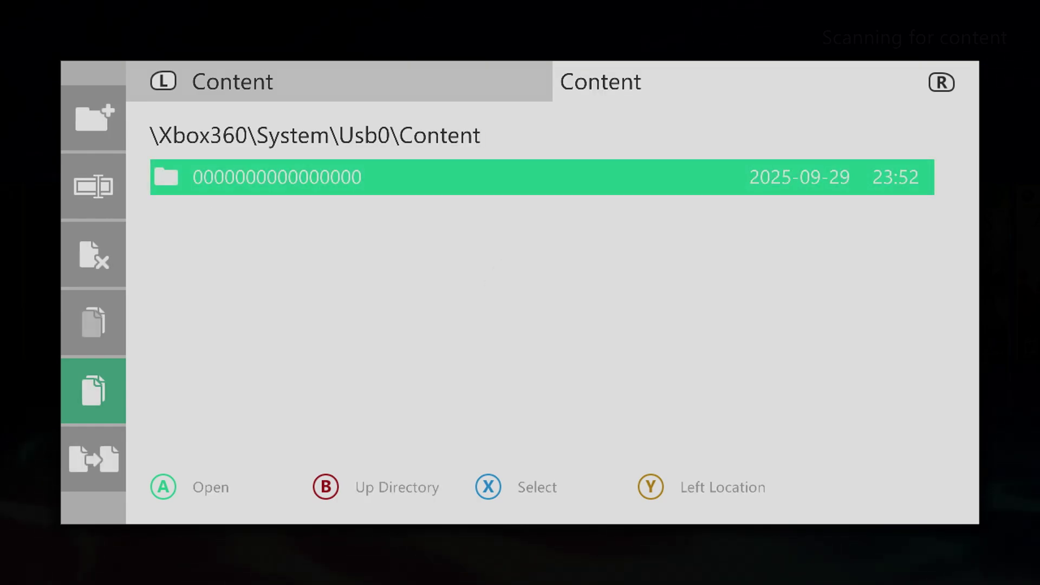
- Paste the ISQ Banning folder into Usb0\Content with Yes, then return to Usb0
key(Left)
key(Down)
key(Return)
key(Right)
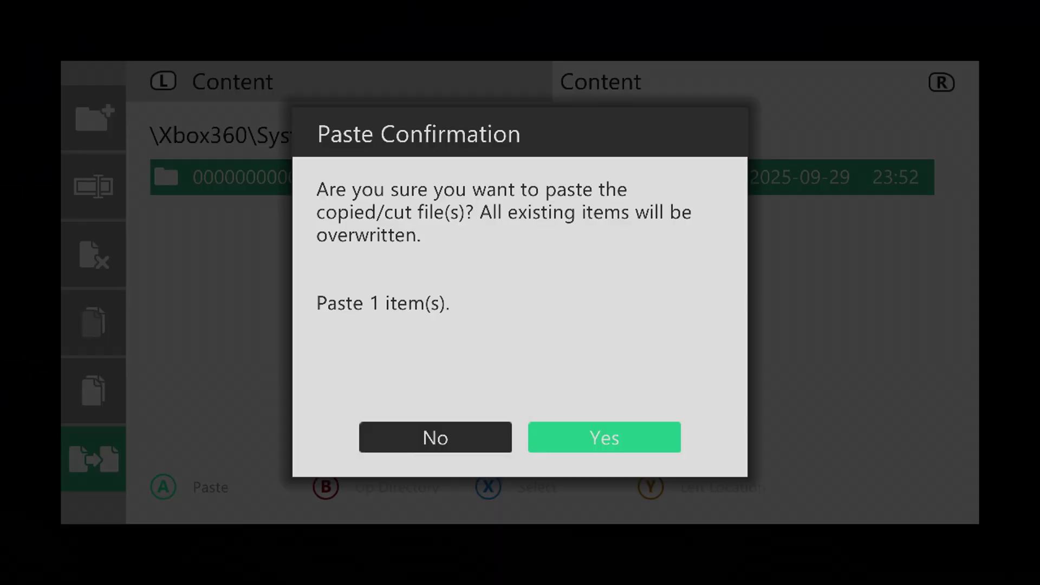
key(Return)
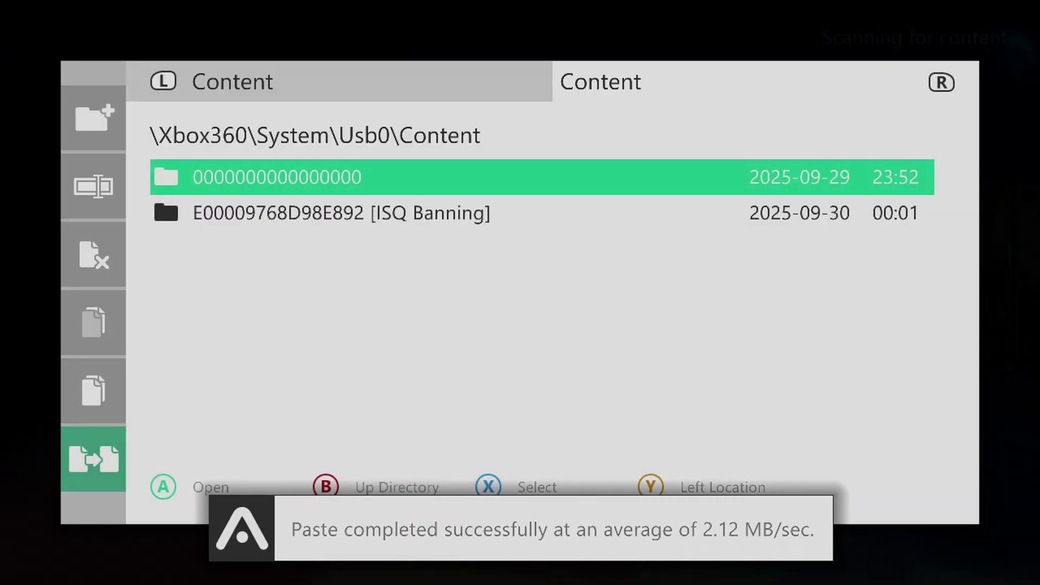
key(Down)
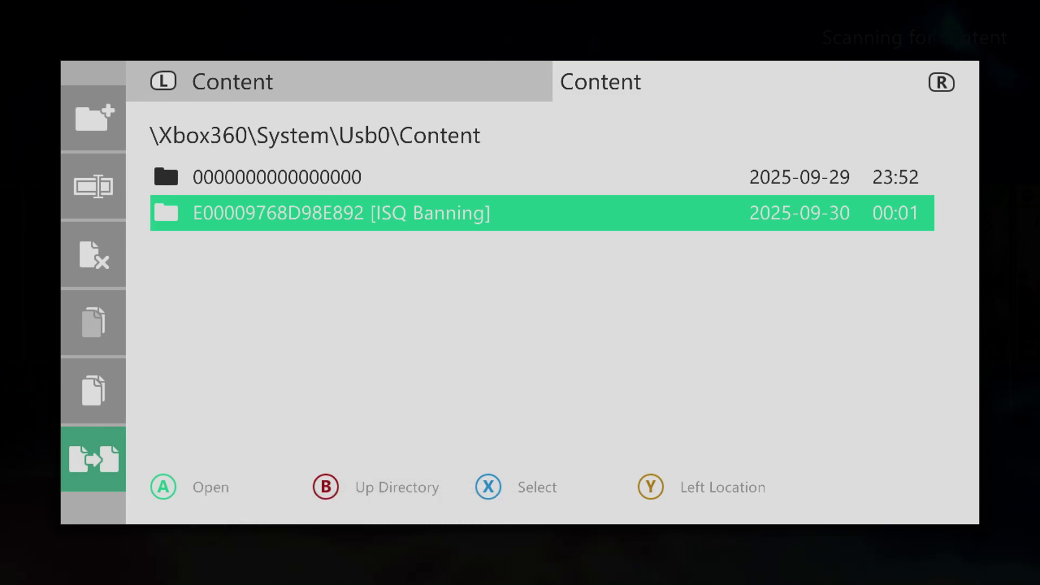
key(BackSpace)
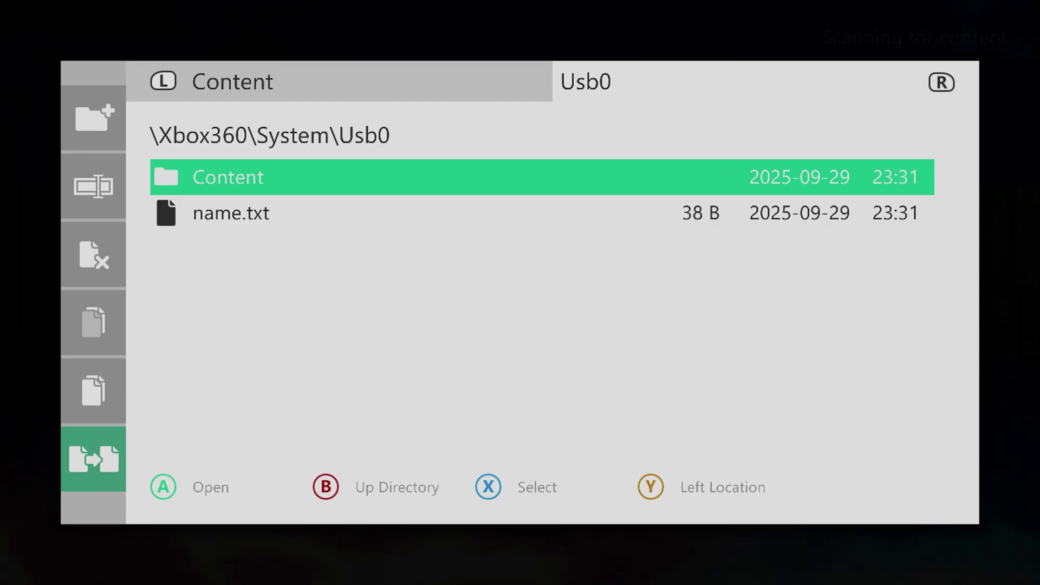
- Exit Aurora to Xbox Home from the Guide, confirming and skipping sign-in
key(Home)
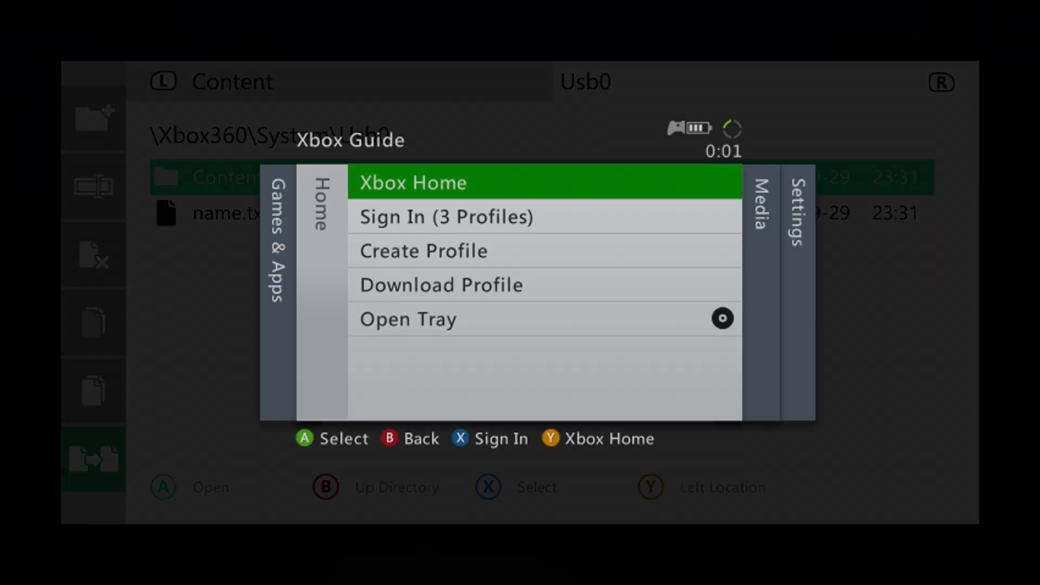
key(Return)
key(Up)
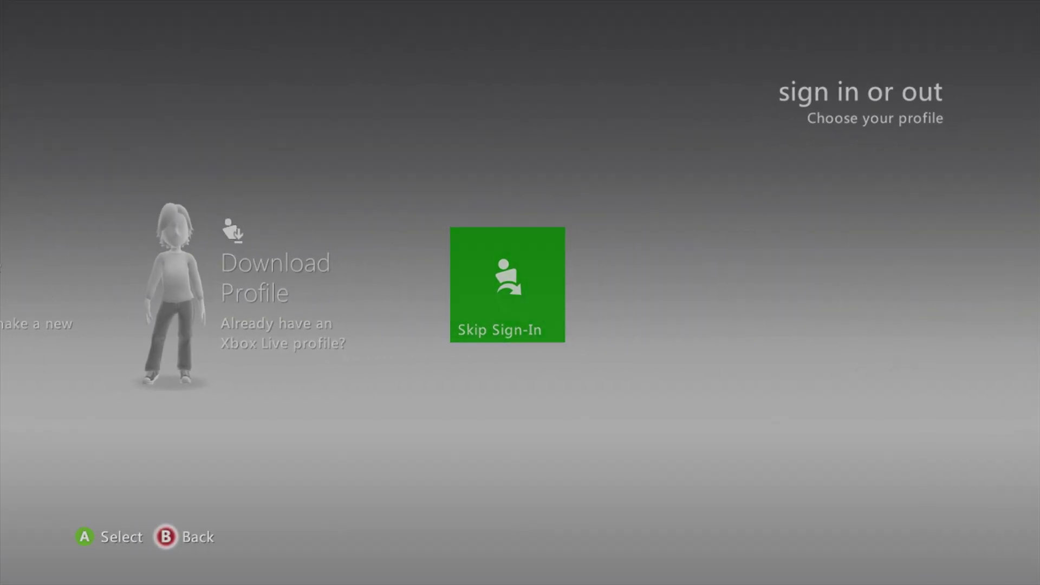
key(Return)
- Open System > Storage > USB Storage Device, showing 14.3 GB free and 2 MB of Profiles
key(Right)
key(Right)
key(Right)
key(Right)
key(Right)
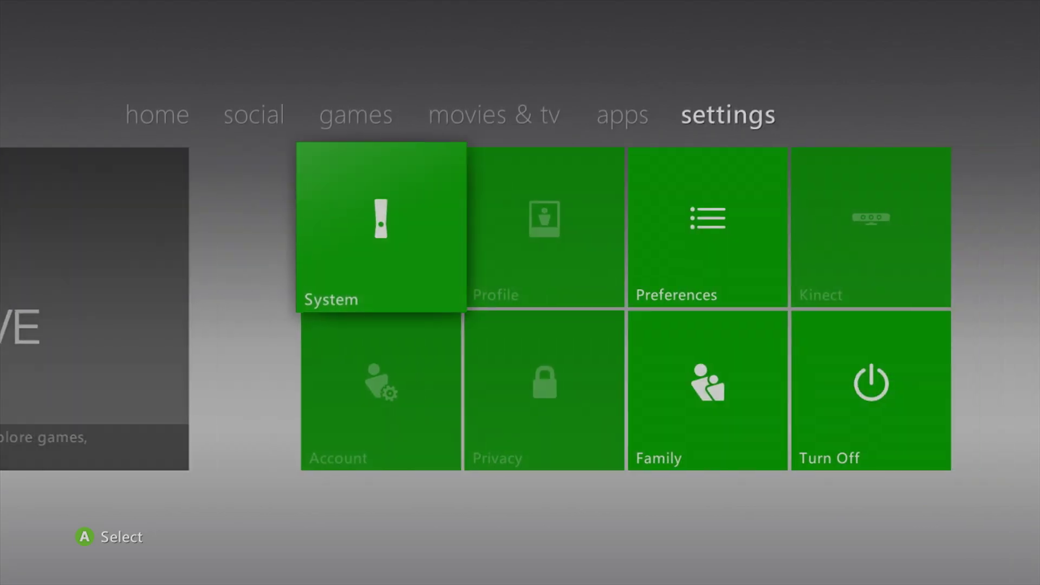
key(Return)
key(Down)
key(Down)
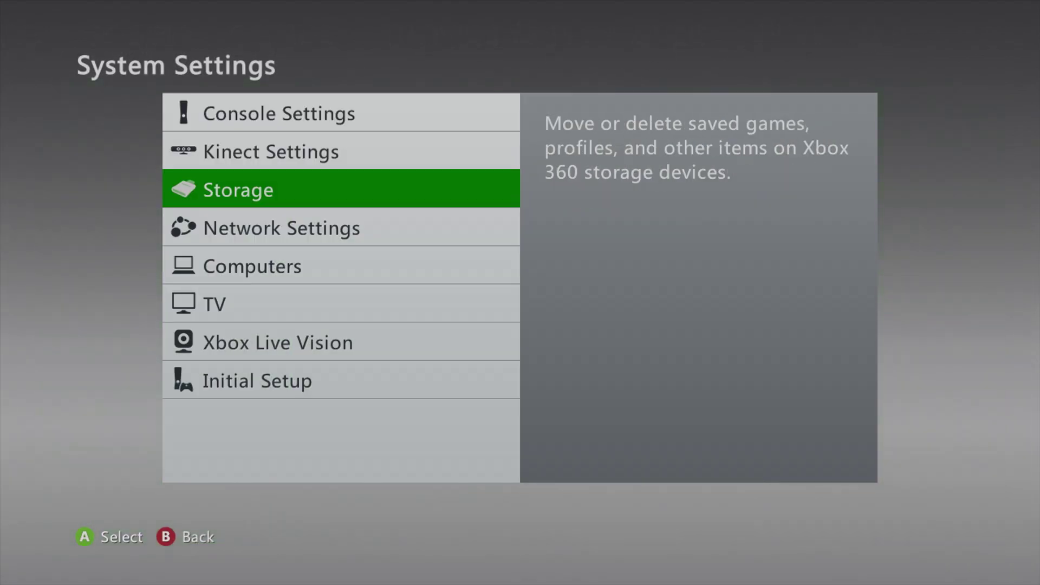
key(Return)
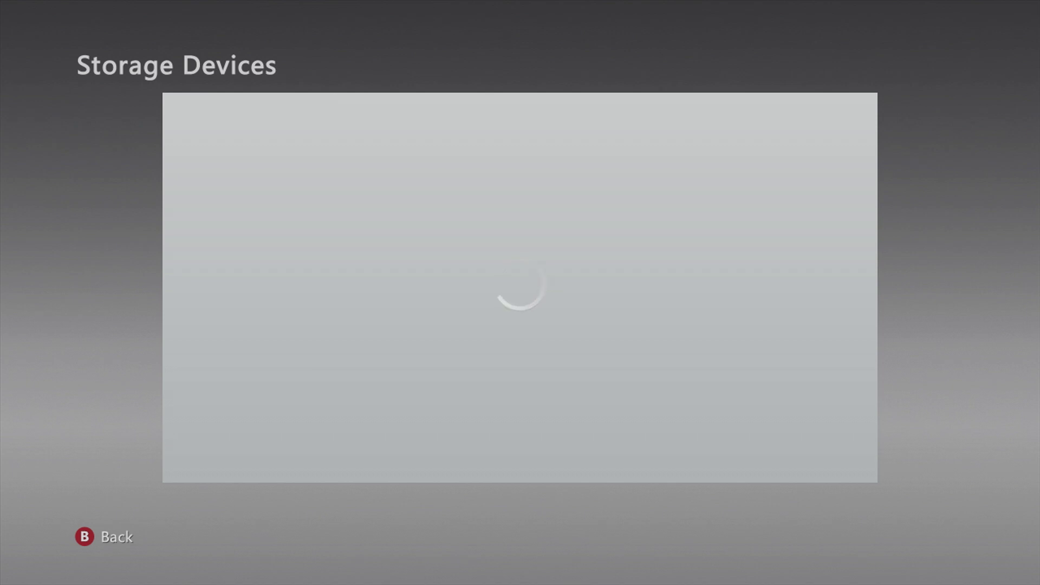
key(Down)
key(Down)
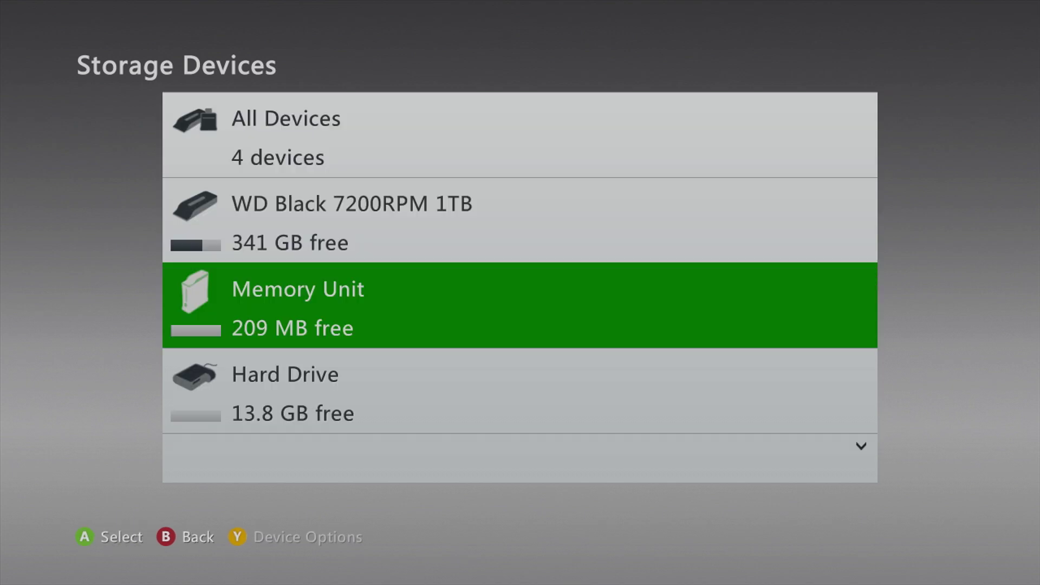
key(Down)
key(Down)
key(Return)
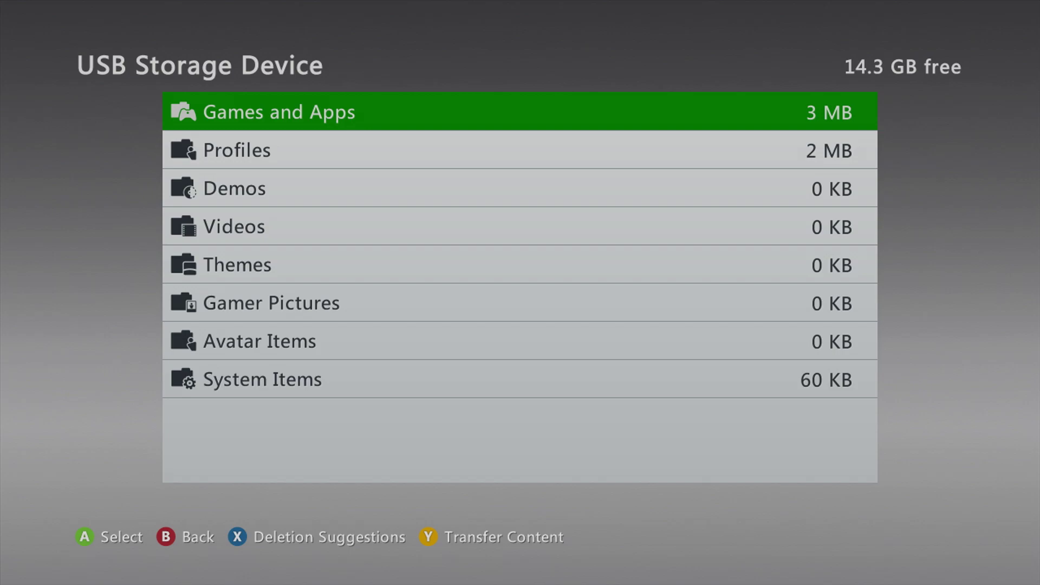
- Check that the ISQ Banning profile is in the USB drive's Profiles
key(Down)
key(Return)
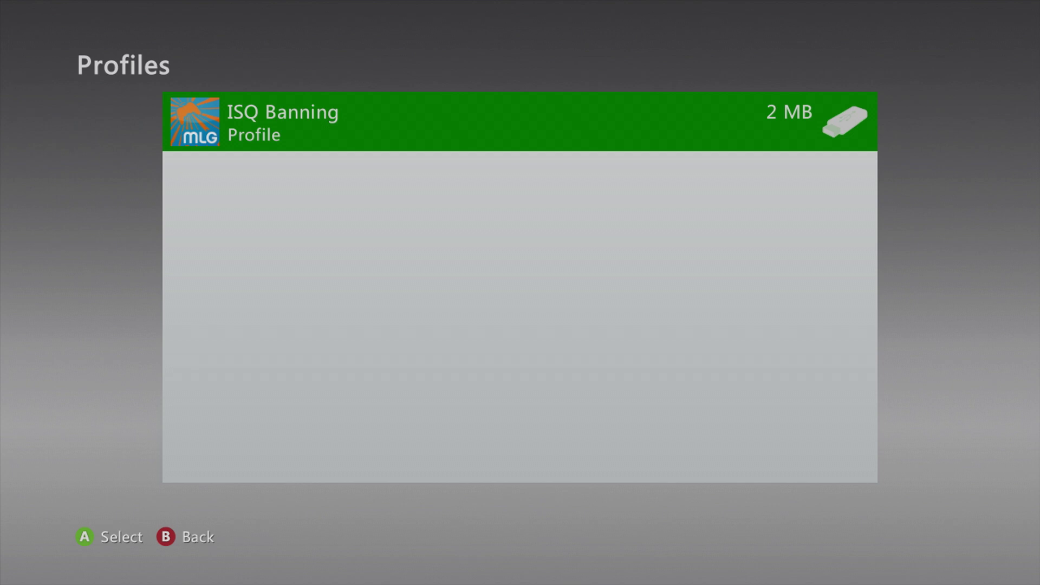
key(Escape)
- Browse the USB drive's Games and Apps, then return to Storage Devices
key(Up)
key(Return)
key(Down)
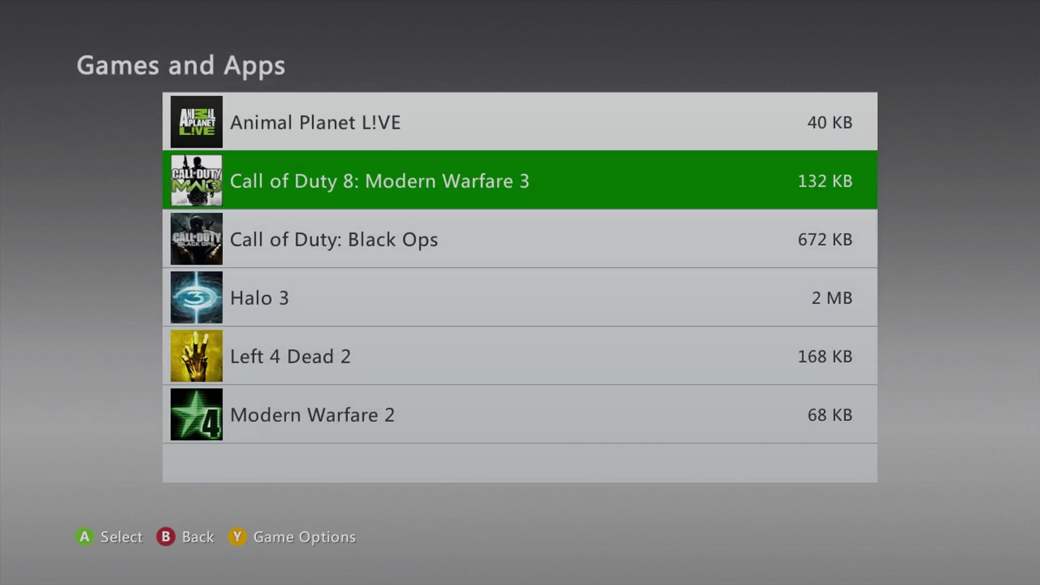
key(Down)
key(Down)
key(Down)
key(Down)
key(Down)
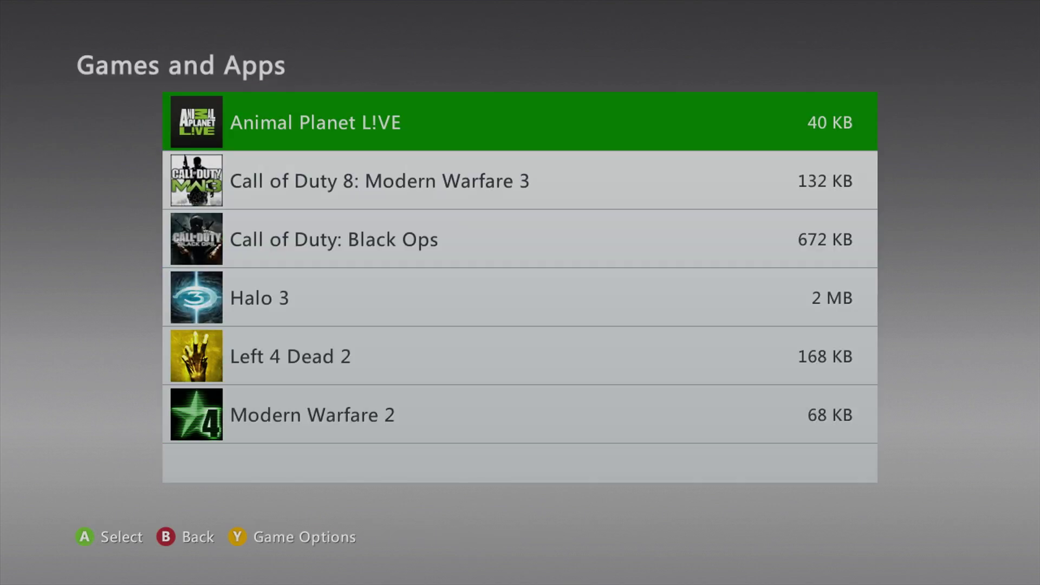
key(Down)
key(Down)
key(Down)
key(Down)
key(Down)
key(Escape)
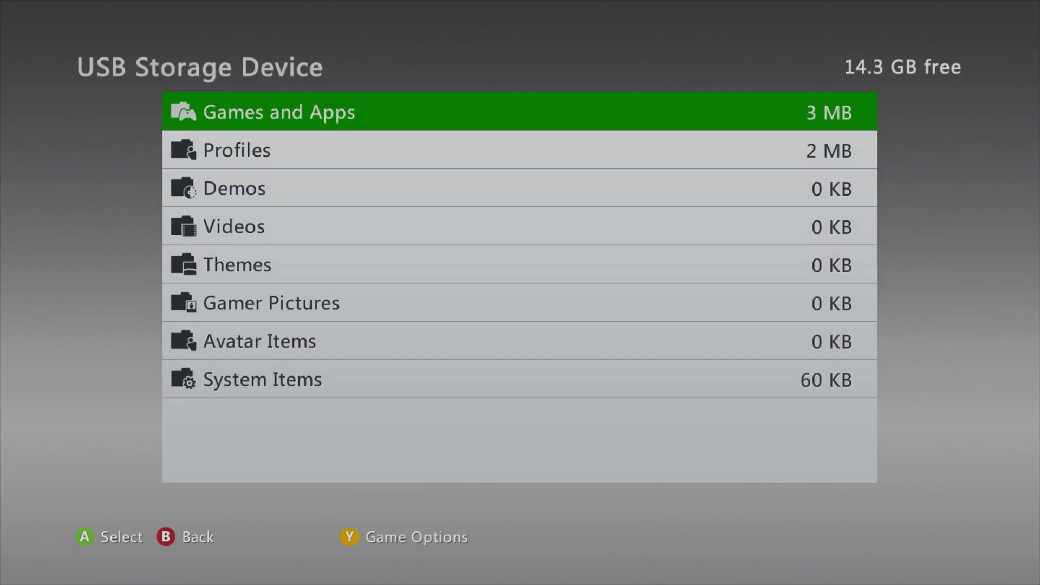
key(Escape)
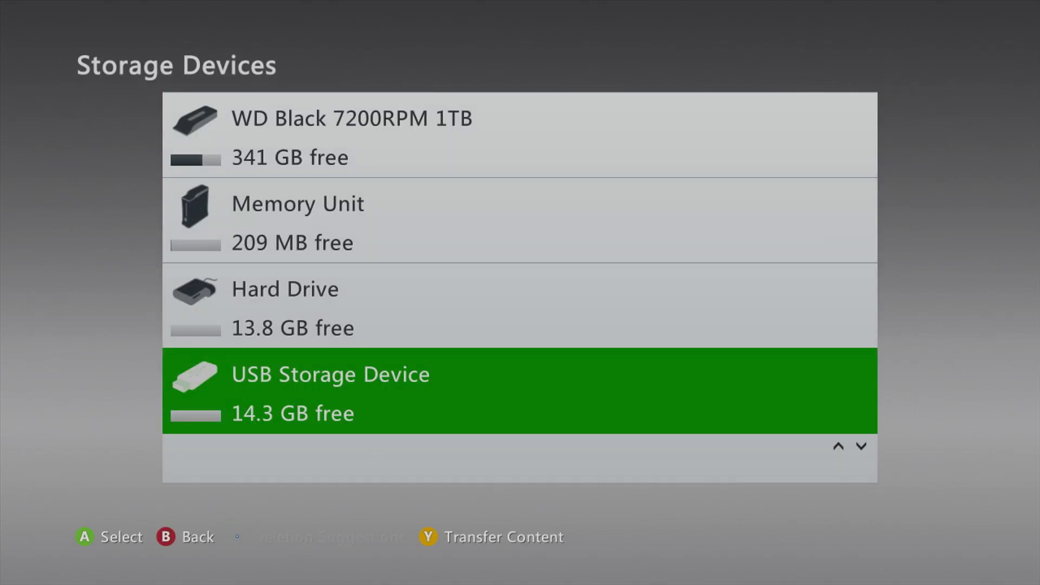